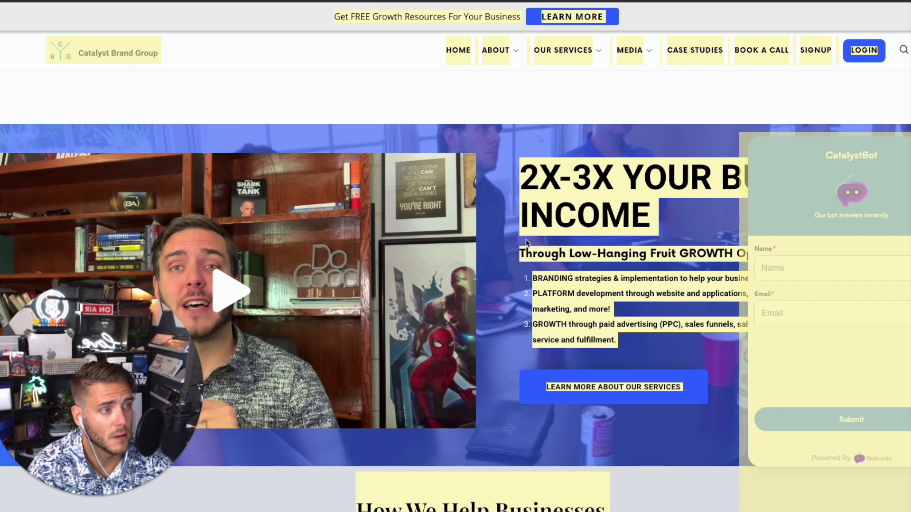
Step: Send the car wash CEO cold-email prompt with Catalyst Brand Group's website text pasted in
left_click(512, 232)
Step: Review ChatGPT's cold email to car wash CEOs, then reach the article's section 2 on LinkedIn engagement
scroll(513, 233, "down", 5)
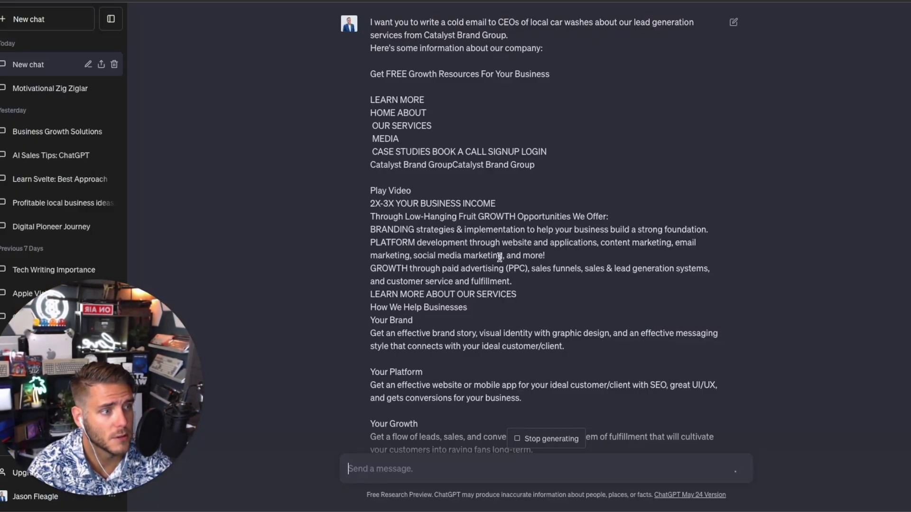
scroll(499, 258, "down", 15)
scroll(512, 270, "up", 15)
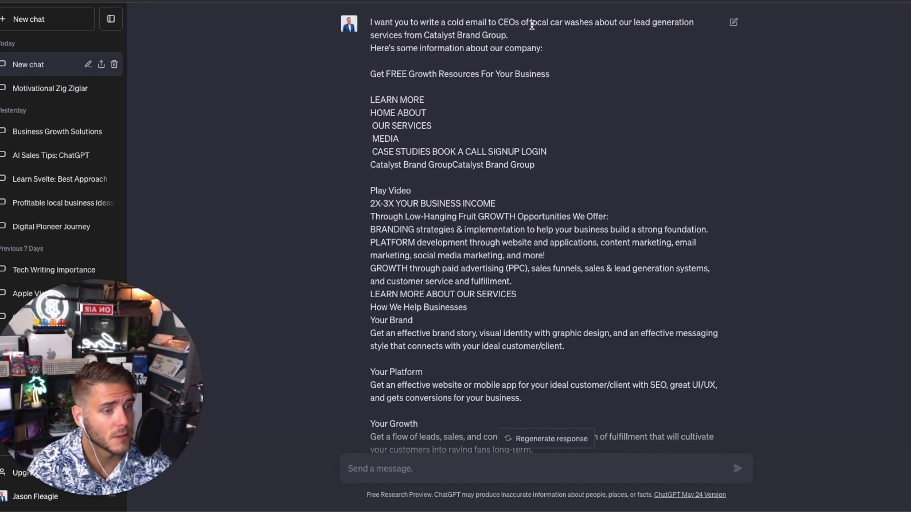
scroll(532, 25, "down", 20)
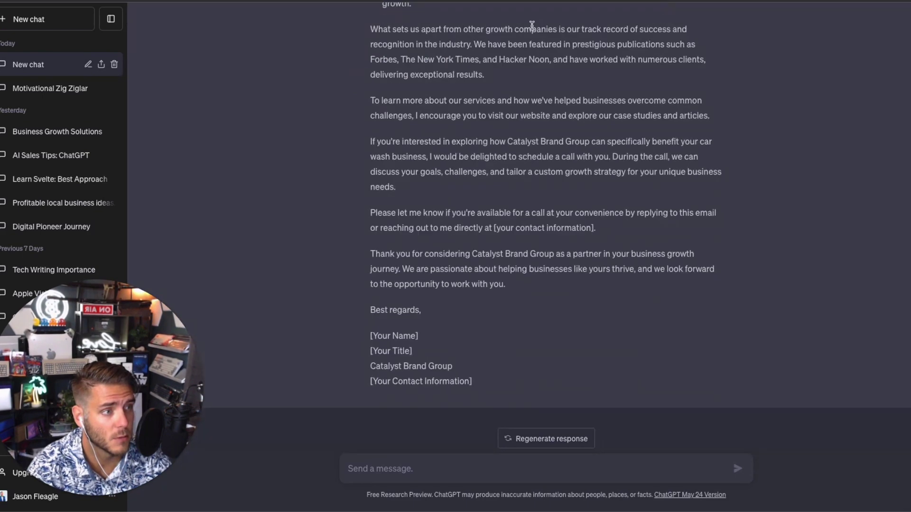
scroll(532, 29, "up", 9)
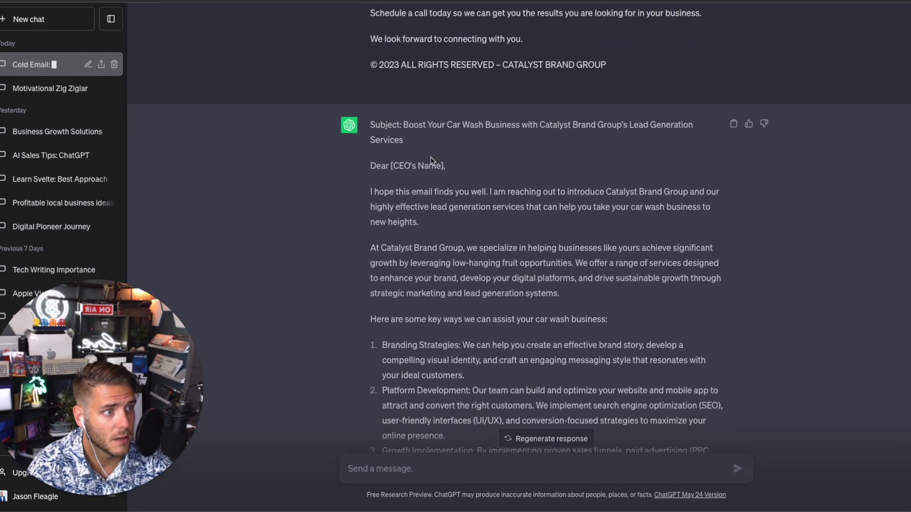
scroll(506, 168, "down", 1)
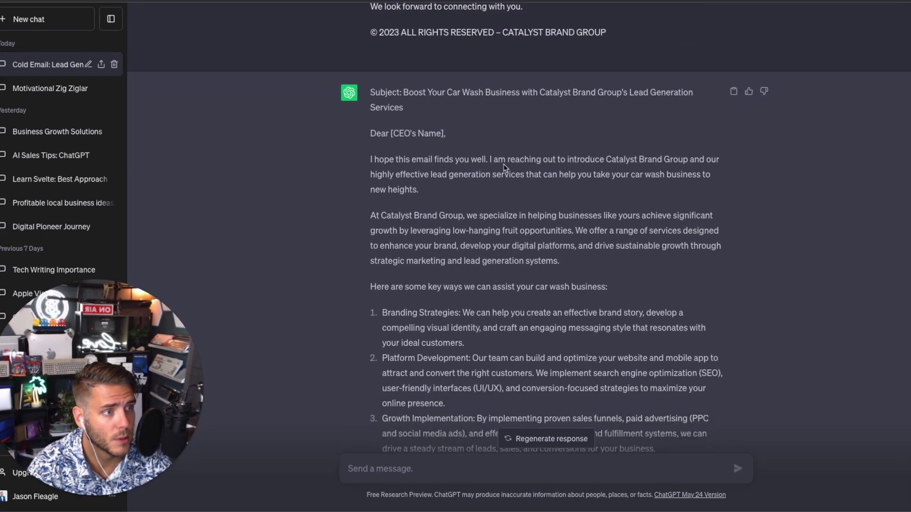
scroll(503, 162, "down", 8)
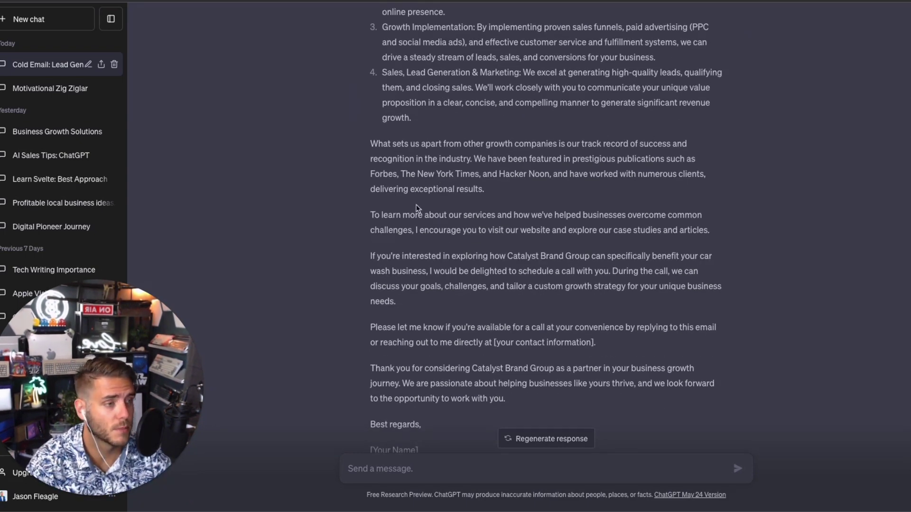
scroll(487, 209, "down", 2)
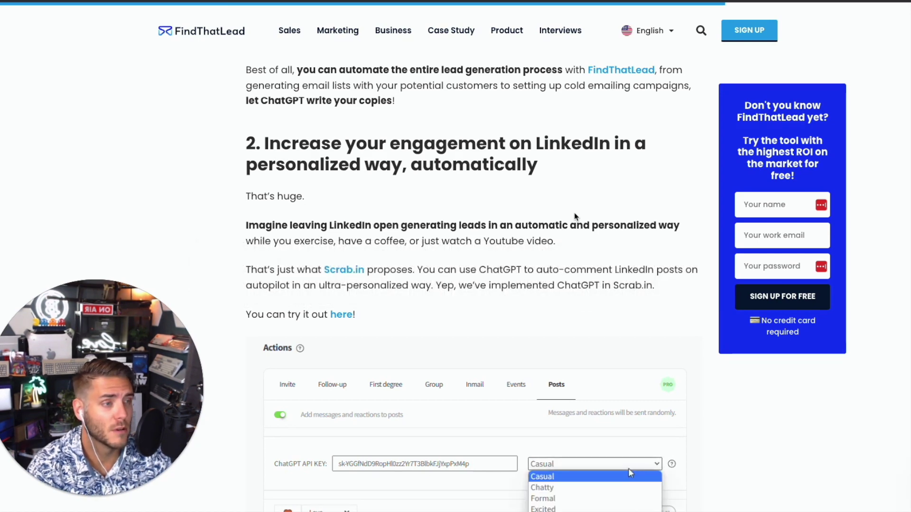
scroll(586, 166, "down", 1)
scroll(585, 166, "down", 1)
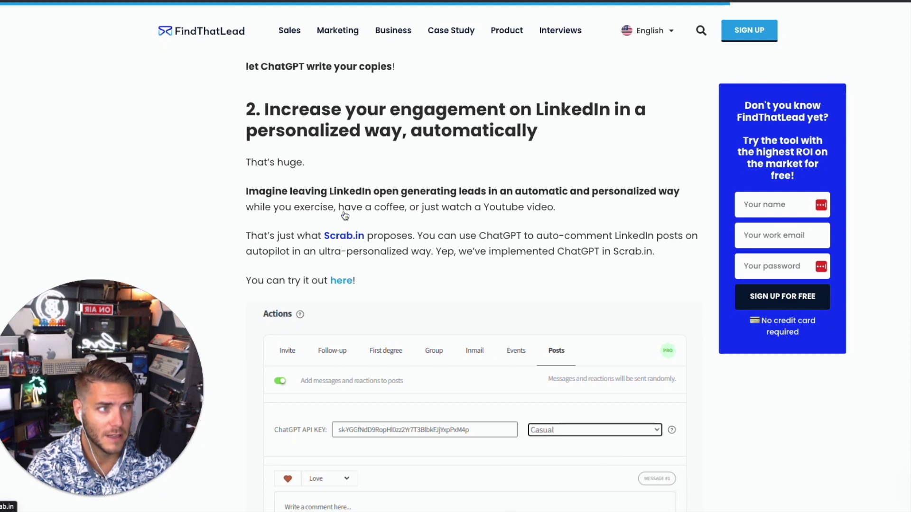
Step: Follow the article's Scrab.in link and look over the Scrabin LinkedIn lead-generation homepage
left_click(344, 236)
scroll(354, 258, "up", 8)
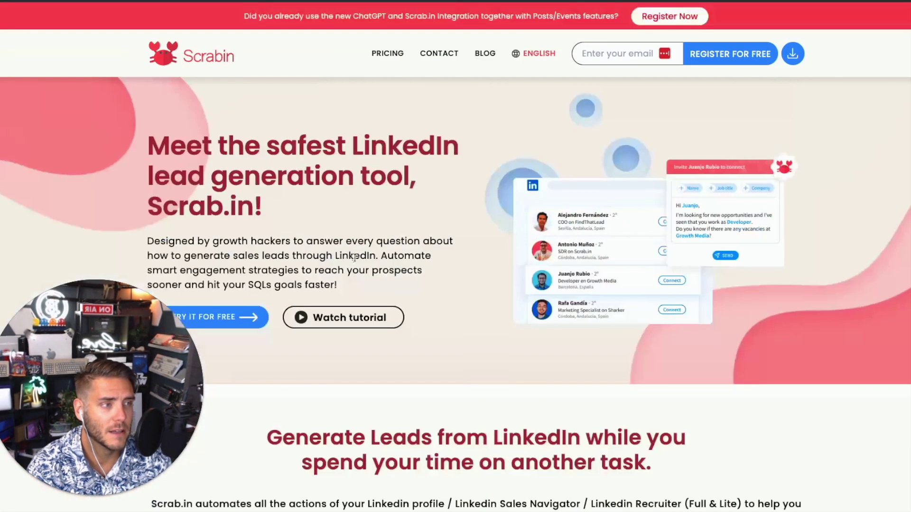
scroll(317, 152, "down", 1)
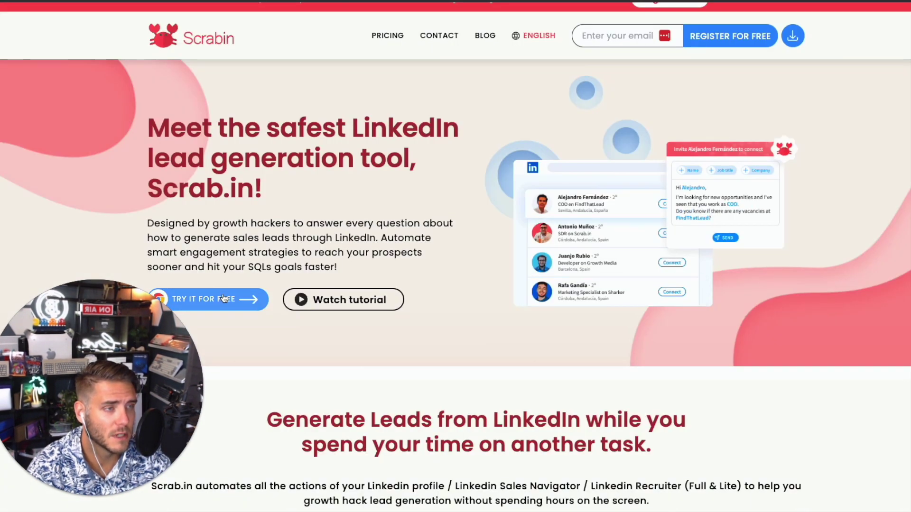
Step: Go from Scrabin's 'Try it for free' to its Chrome Web Store listing, already installed
left_click(224, 298)
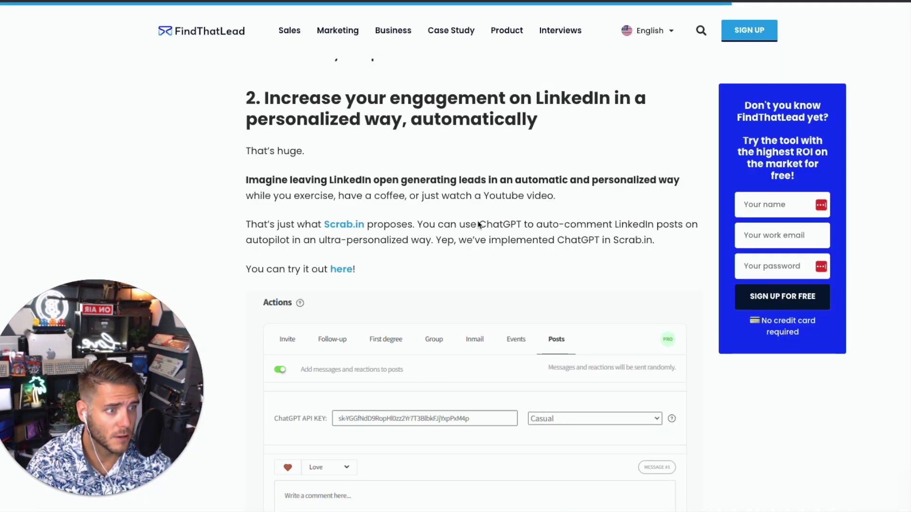
Step: Read the article's Scrab.in demo and section 3 on answering social questions, then reach the LinkedIn feed
scroll(543, 473, "down", 6)
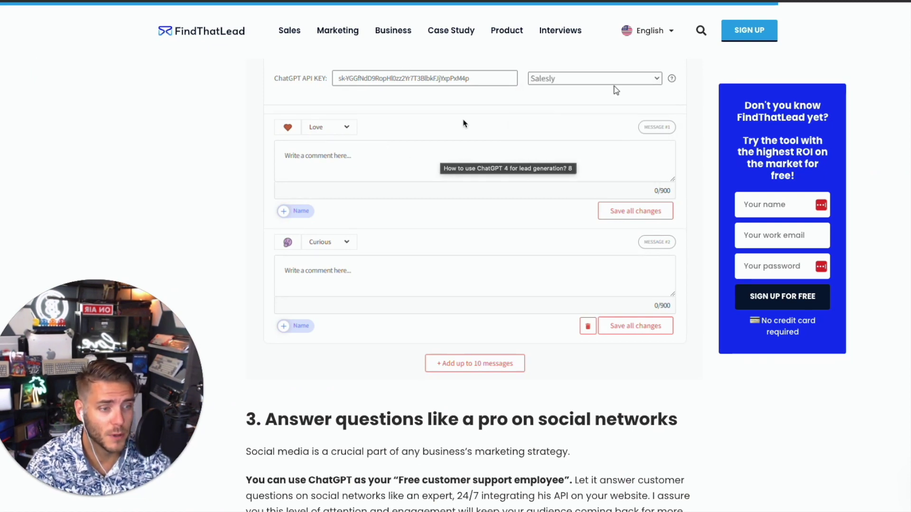
scroll(424, 171, "up", 4)
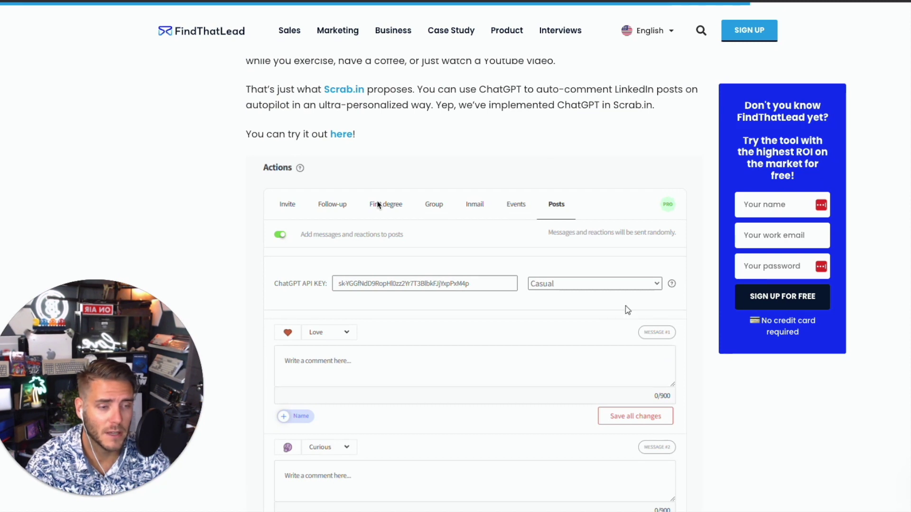
scroll(477, 107, "up", 2)
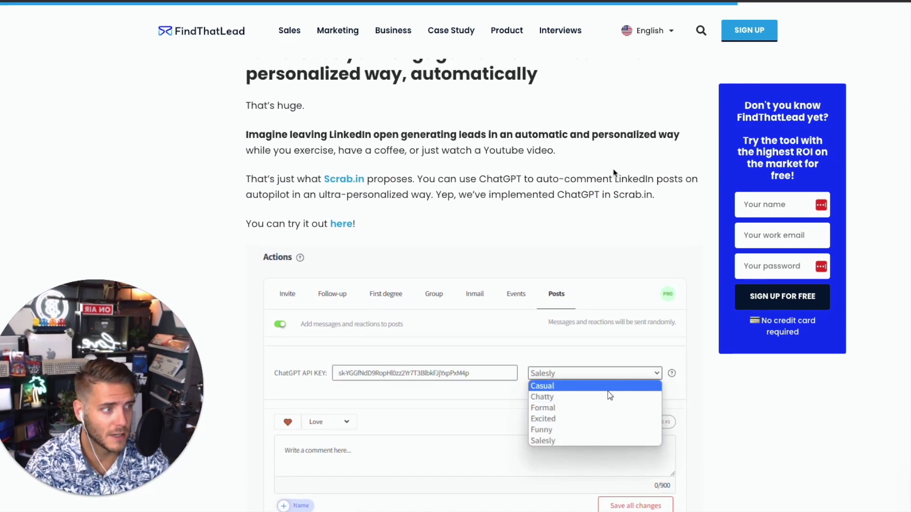
scroll(452, 185, "down", 8)
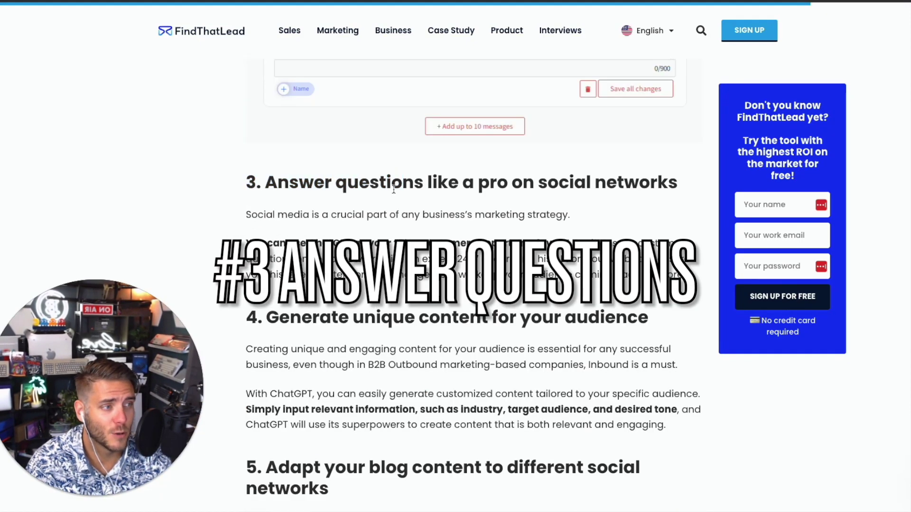
left_click_drag(378, 186, 534, 186)
left_click(578, 188)
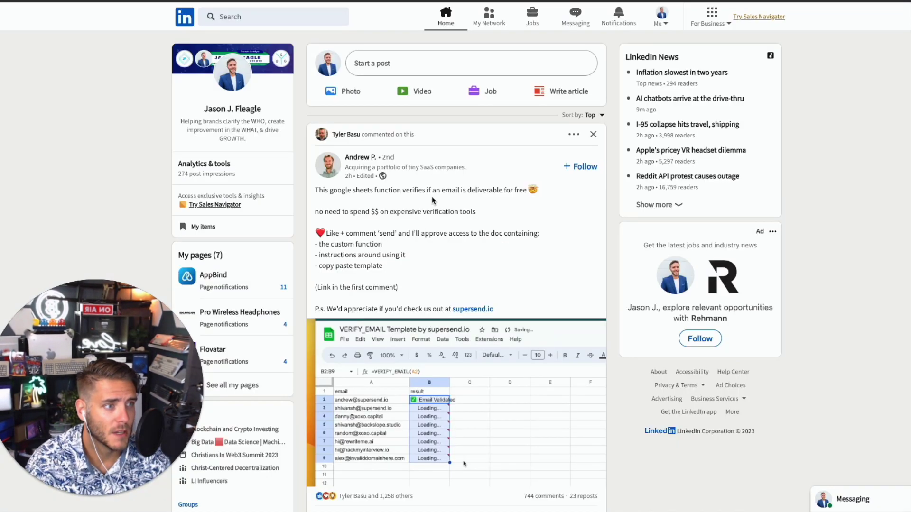
scroll(434, 199, "down", 1)
scroll(569, 223, "down", 1)
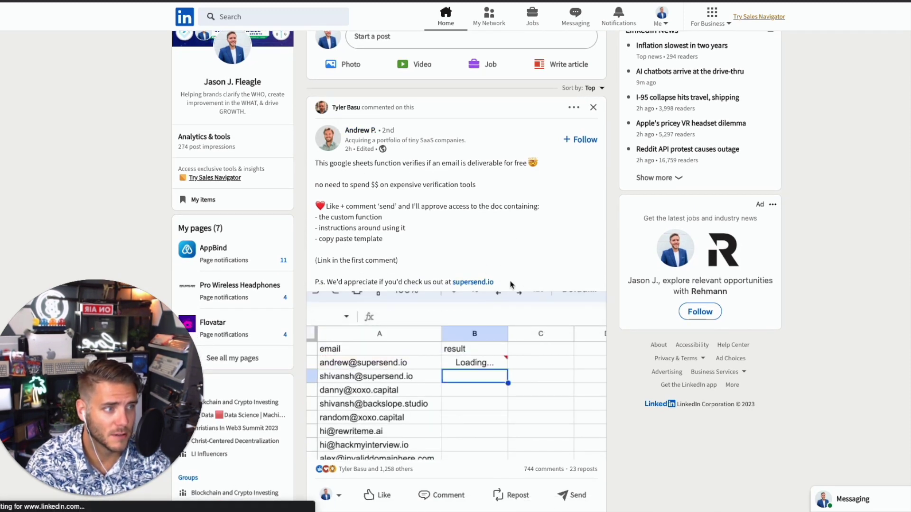
Step: Copy the LinkedIn email-verification post text and have ChatGPT write an enthusiastic positive comment
left_click_drag(508, 285, 315, 164)
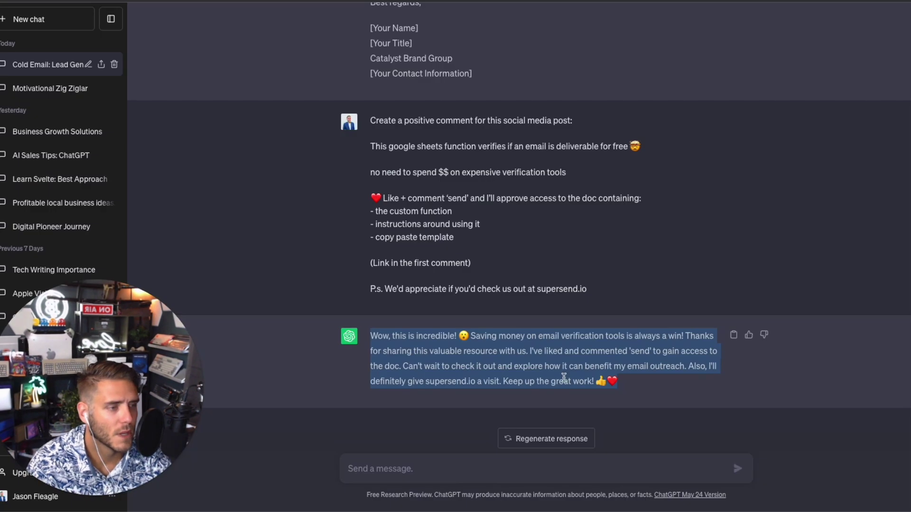
left_click(493, 327)
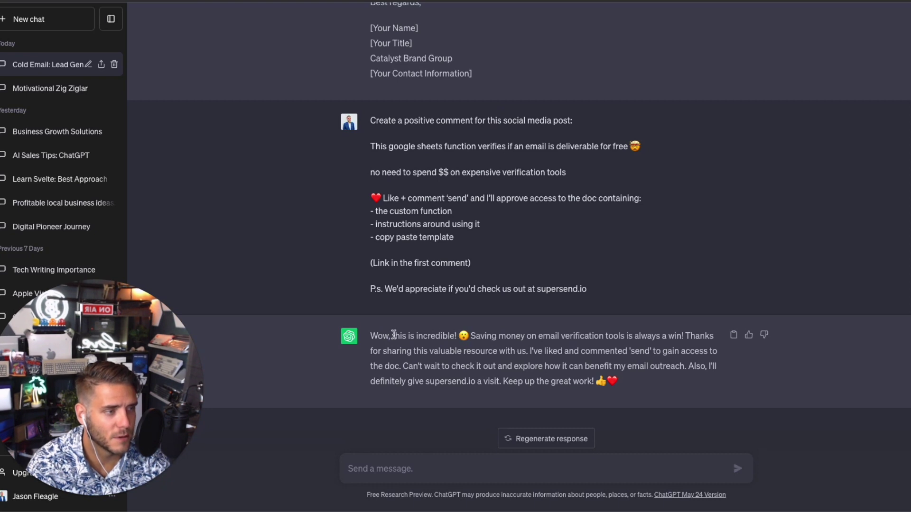
Step: Copy ChatGPT's generated comment and like the LinkedIn email-verification post (1,259 reactions)
left_click_drag(371, 332, 685, 383)
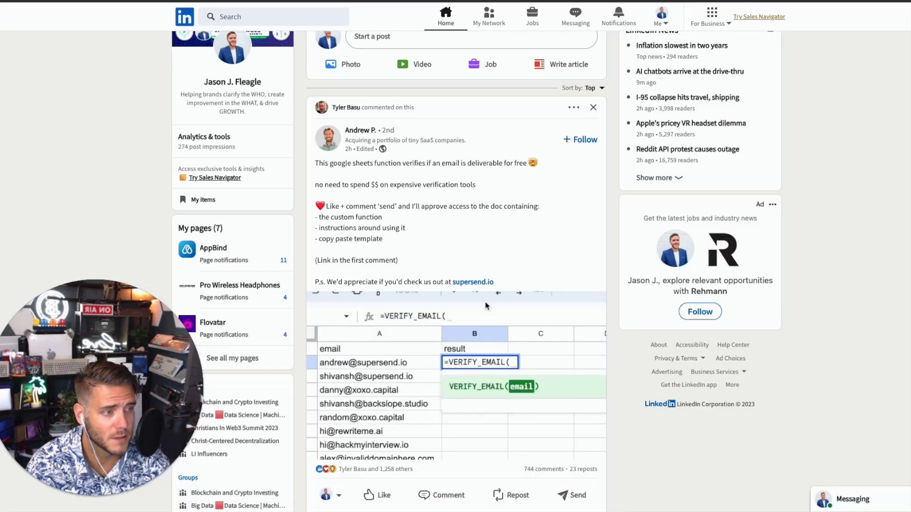
scroll(375, 298, "down", 5)
left_click(377, 297)
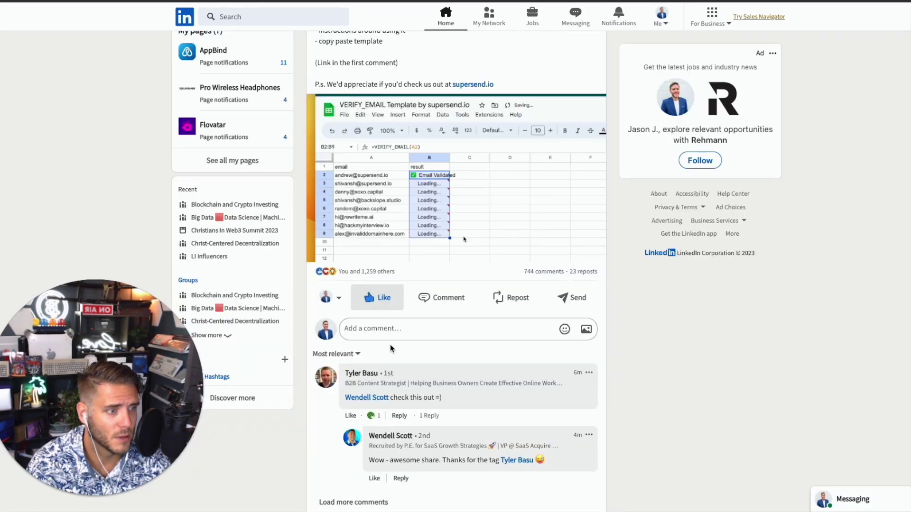
Step: Post the ChatGPT-written comment on the email-verification post and show its full text
left_click(385, 329)
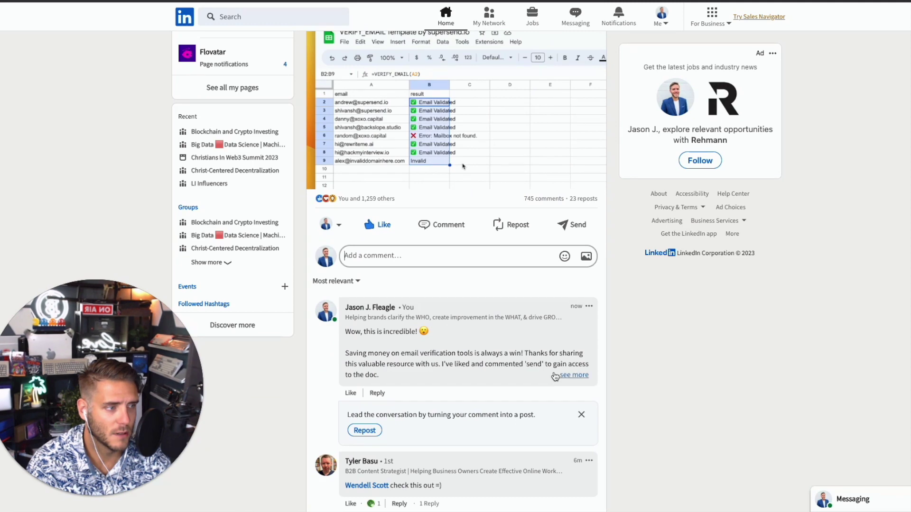
left_click(557, 375)
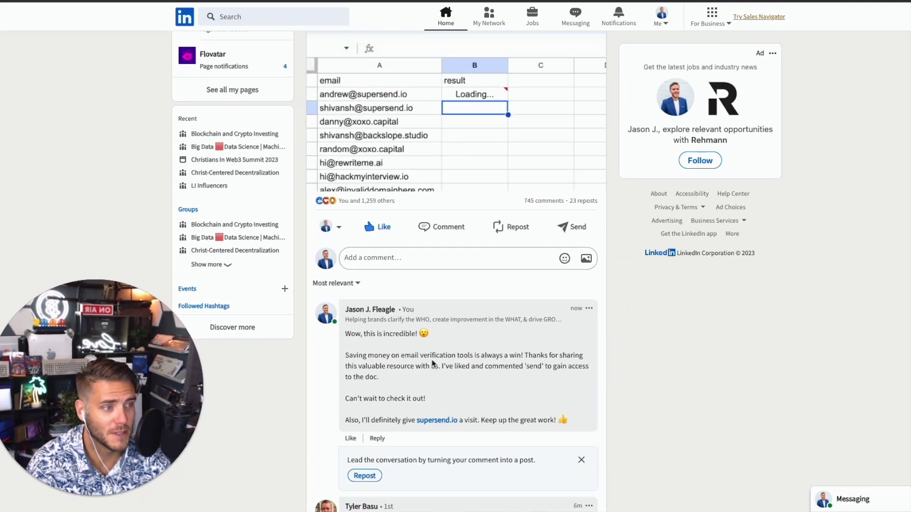
scroll(432, 360, "up", 6)
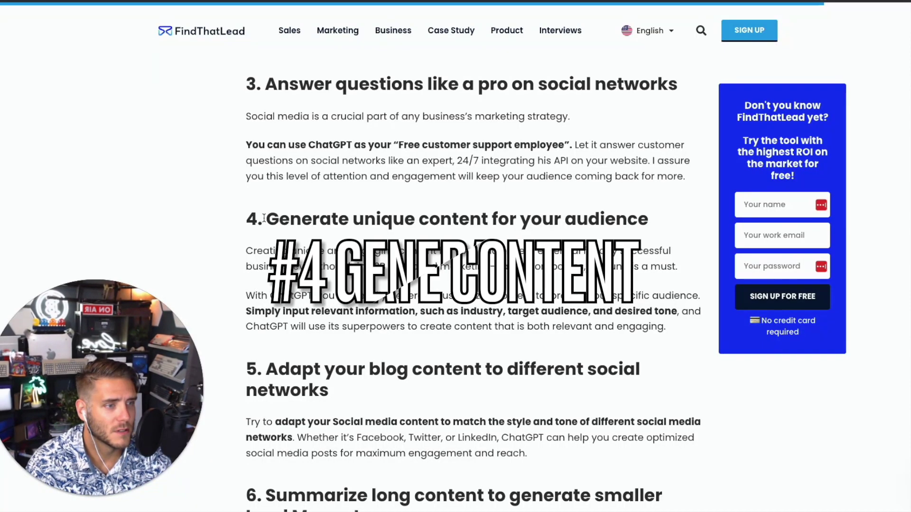
Step: Read article section 4, then request a 700-character cold-email blog post with 5 SEO subsections
left_click_drag(264, 219, 643, 228)
left_click(663, 232)
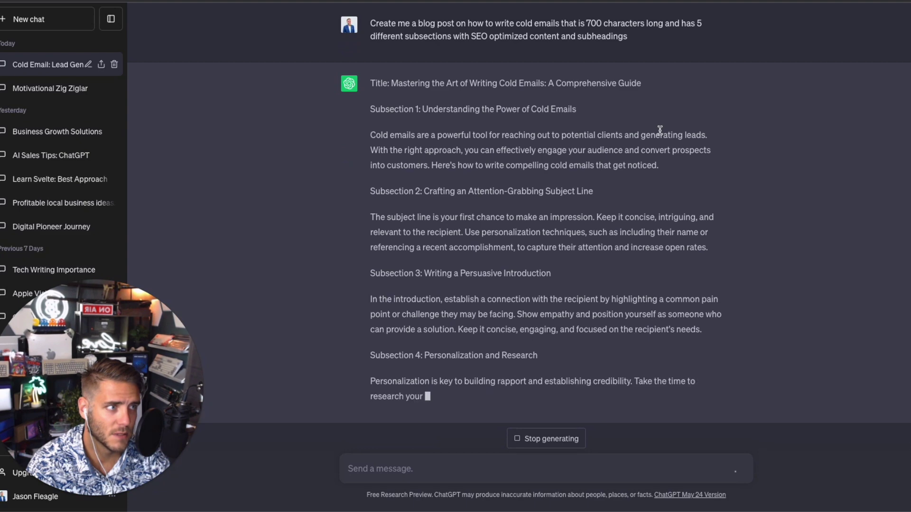
Step: Review the finished 'Mastering the Art of Writing Cold Emails' post, its SEO subheadings and 674-character count
scroll(507, 121, "up", 1)
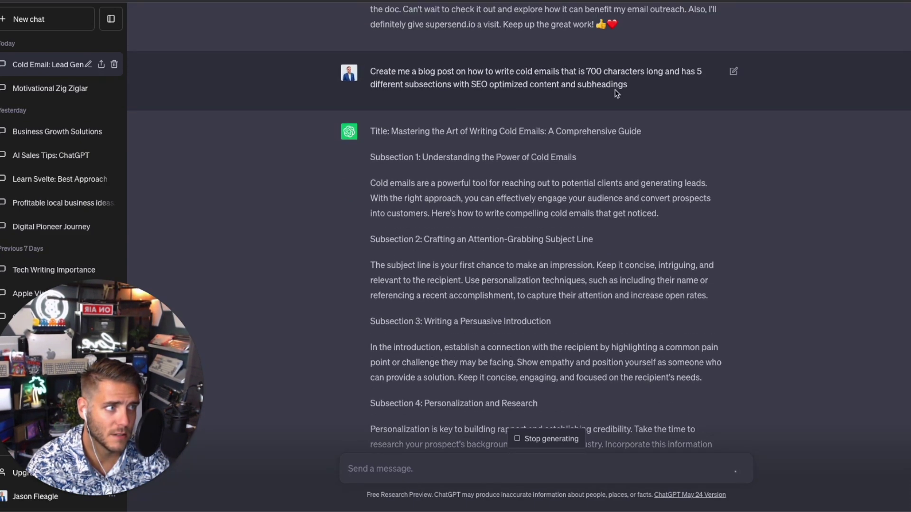
left_click_drag(517, 351, 372, 226)
left_click(376, 230)
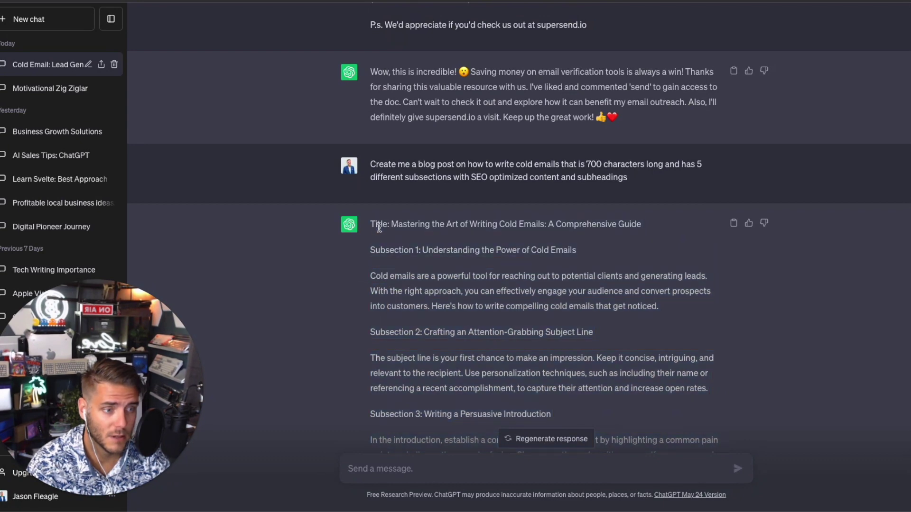
scroll(382, 226, "down", 3)
scroll(381, 226, "down", 6)
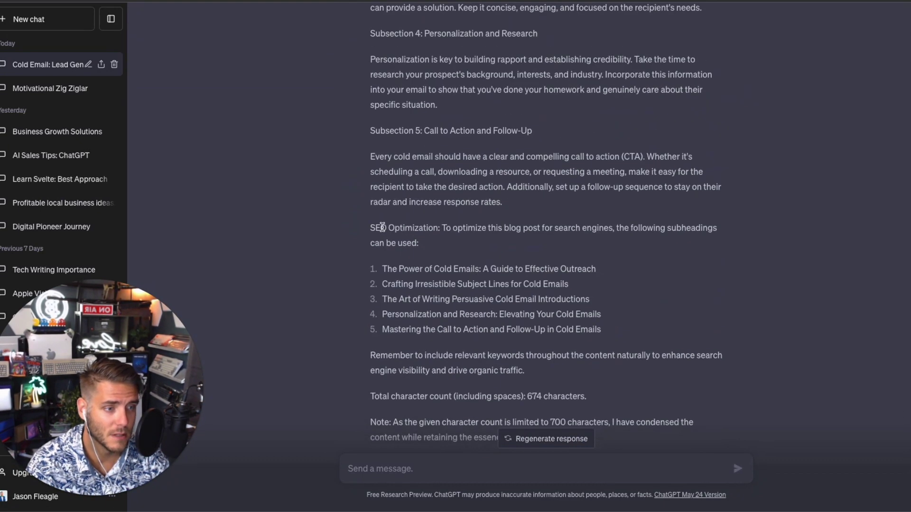
scroll(382, 226, "down", 2)
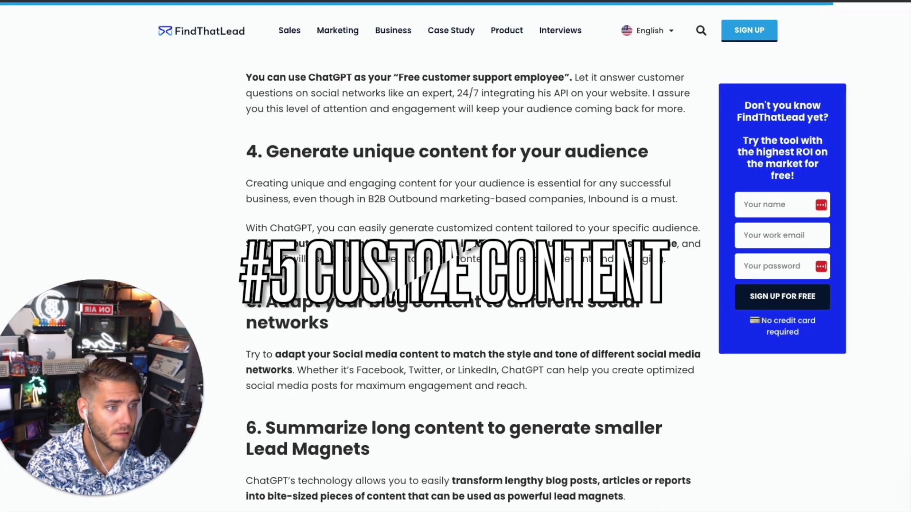
Step: Highlight heading 5, 'Adapt your blog content to different social networks', in the FindThatLead article
left_click_drag(376, 302, 585, 327)
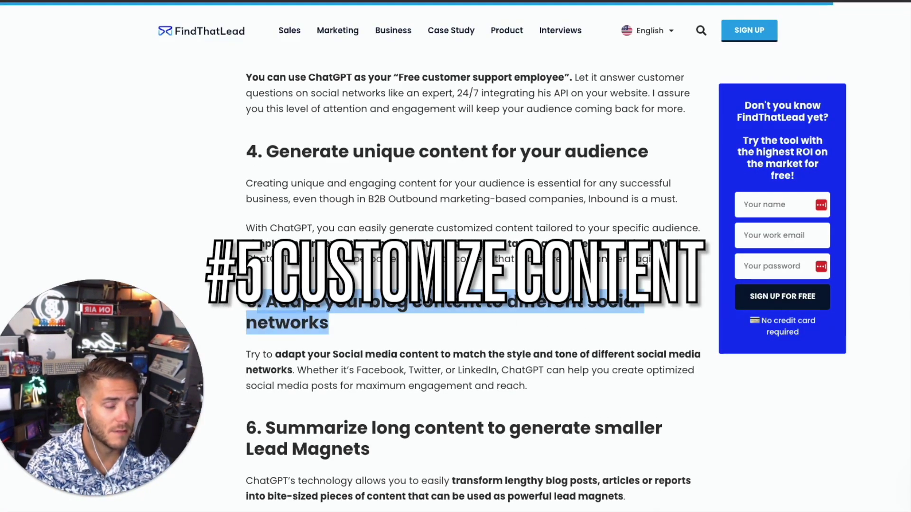
left_click(541, 321)
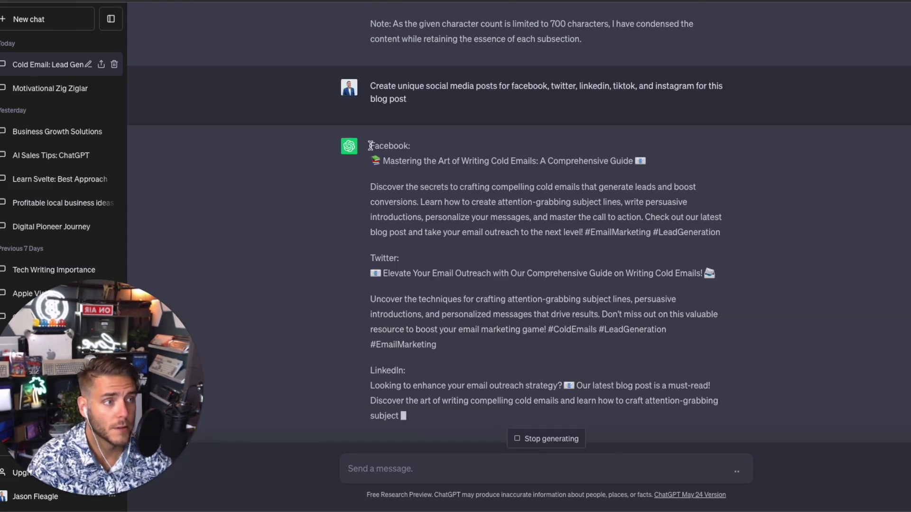
Step: Highlight ChatGPT's generated Facebook post text, then scroll back up through the social posts
left_click_drag(370, 143, 549, 190)
left_click(433, 187)
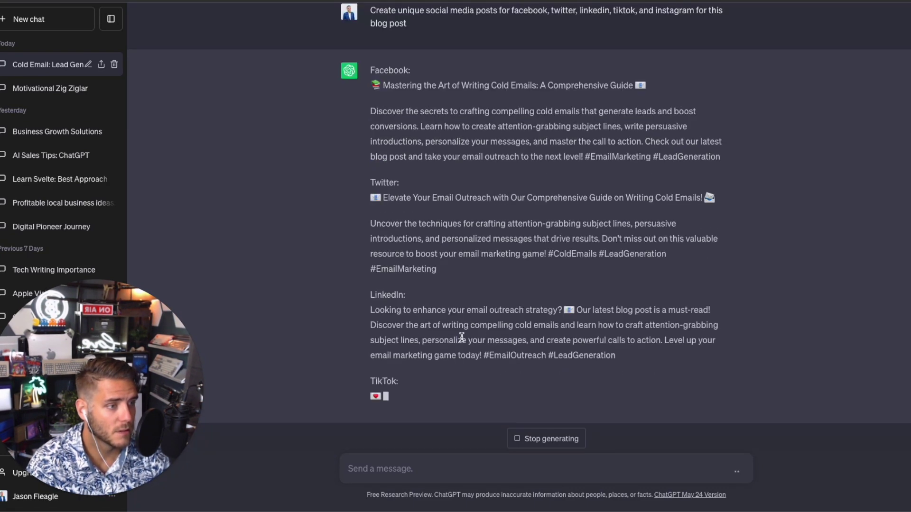
scroll(465, 335, "up", 4)
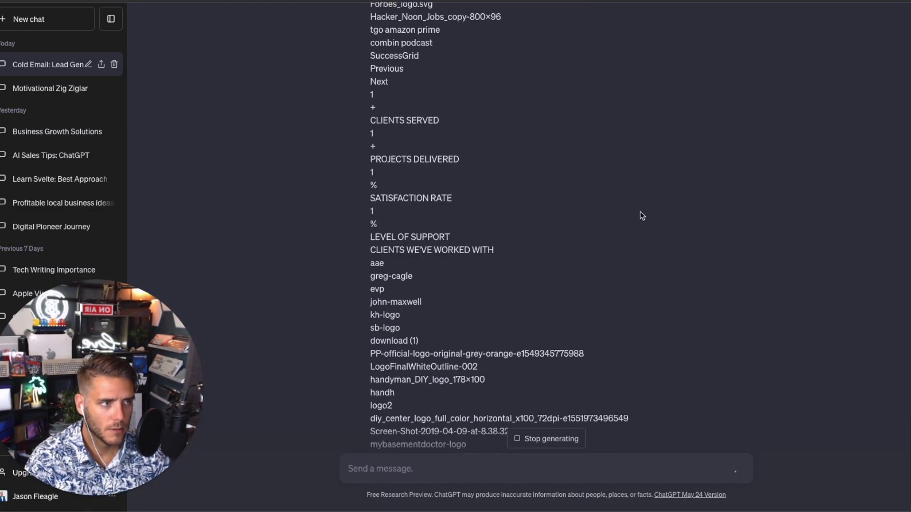
Step: Scroll the FindThatLead article to section 6 on summarizing long content into Lead Magnets
scroll(643, 216, "up", 10)
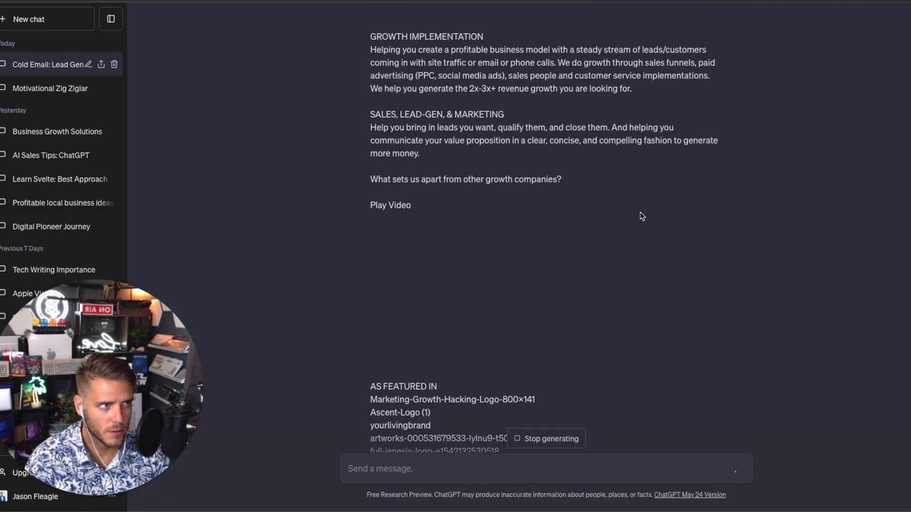
Step: Scroll through ChatGPT's 'Free Business Growth Toolkit' lead magnet reply
scroll(636, 230, "up", 15)
scroll(581, 231, "down", 5)
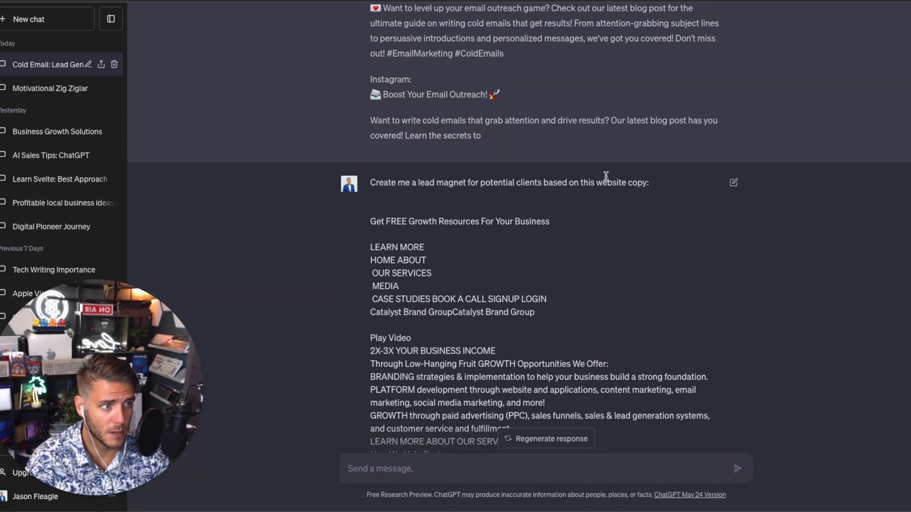
scroll(605, 176, "down", 20)
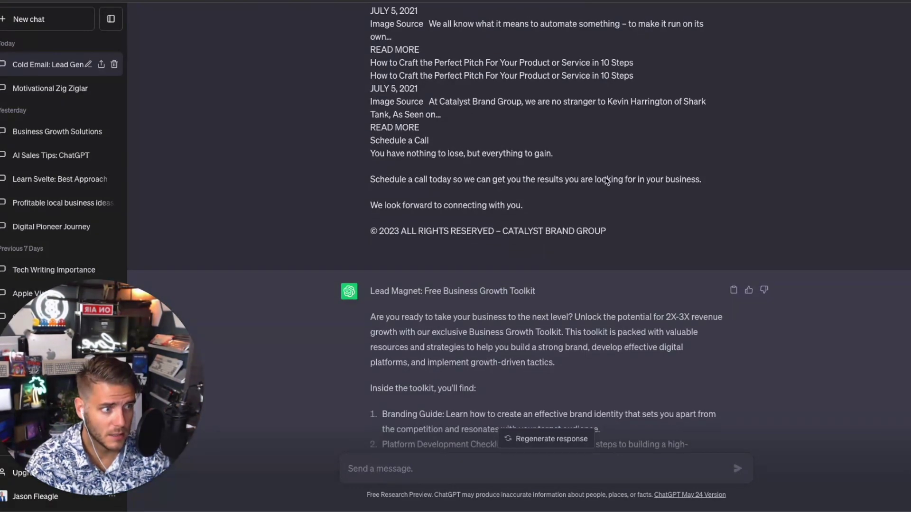
scroll(607, 181, "down", 2)
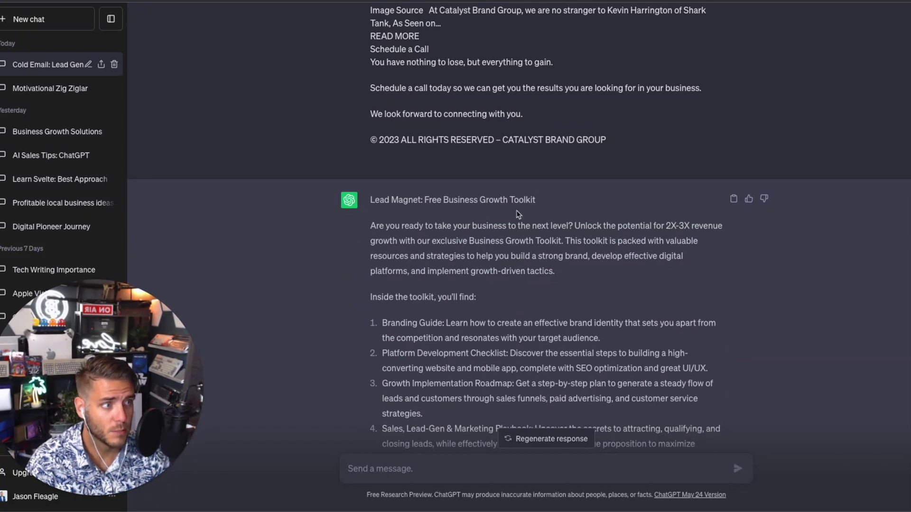
scroll(518, 215, "down", 1)
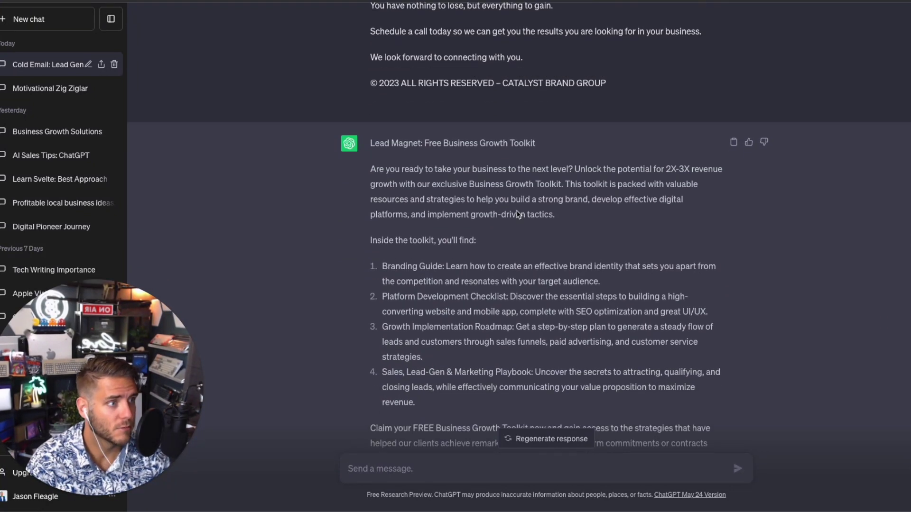
scroll(614, 196, "down", 1)
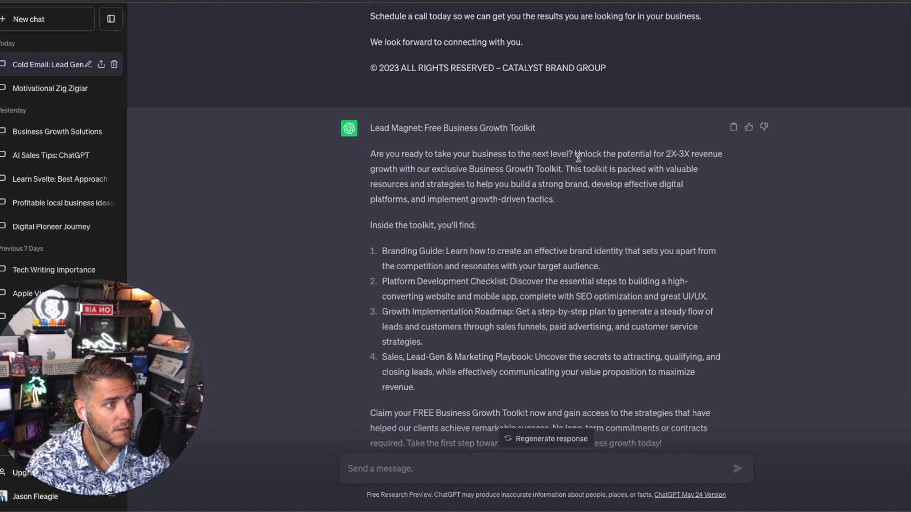
scroll(441, 195, "down", 3)
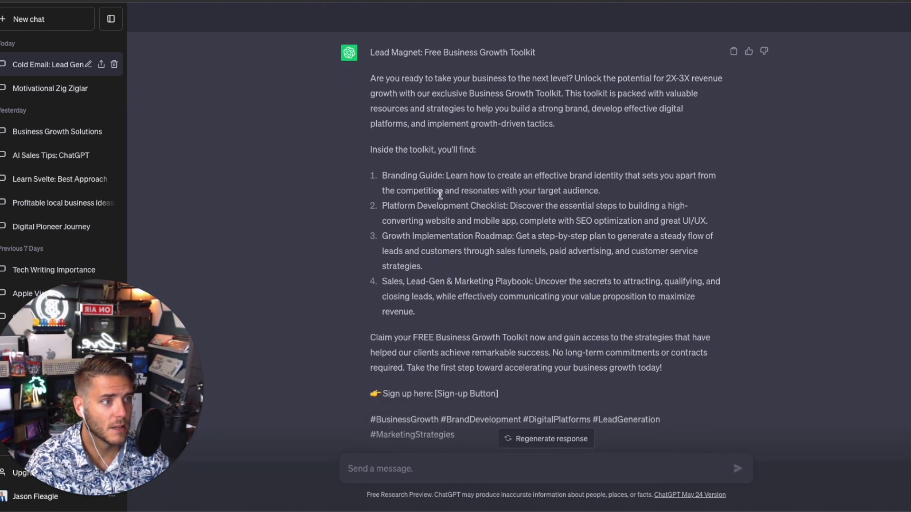
Step: Highlight the toolkit's four items and its hashtags in the lead magnet reply
left_click_drag(382, 137, 437, 291)
left_click(437, 290)
scroll(435, 327, "down", 1)
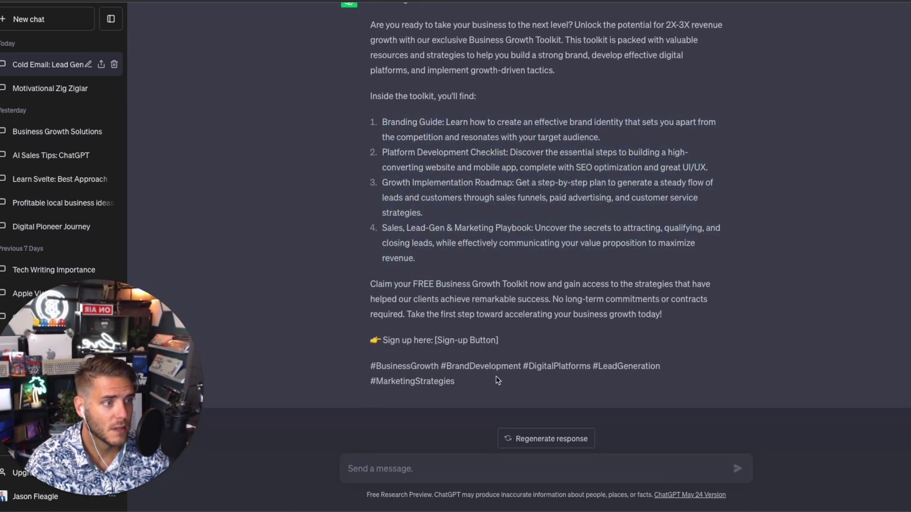
left_click_drag(498, 379, 387, 279)
left_click(386, 279)
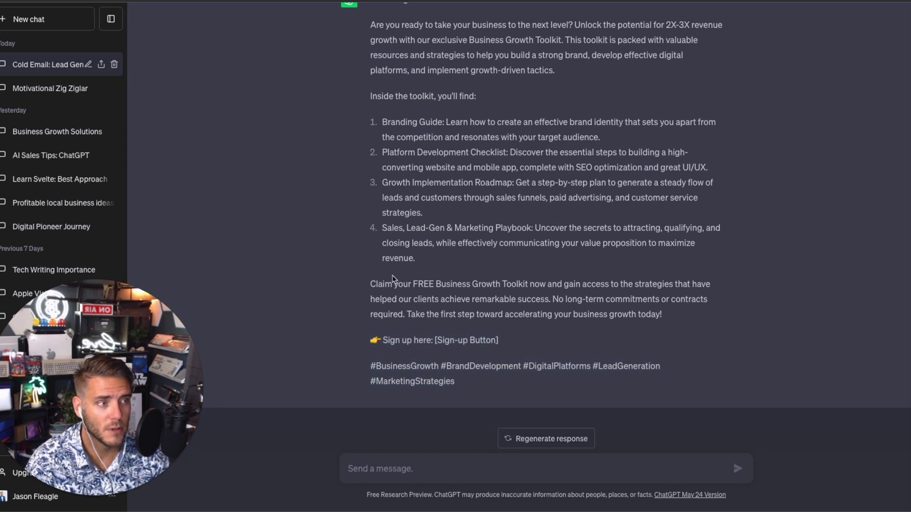
left_click_drag(456, 264, 374, 121)
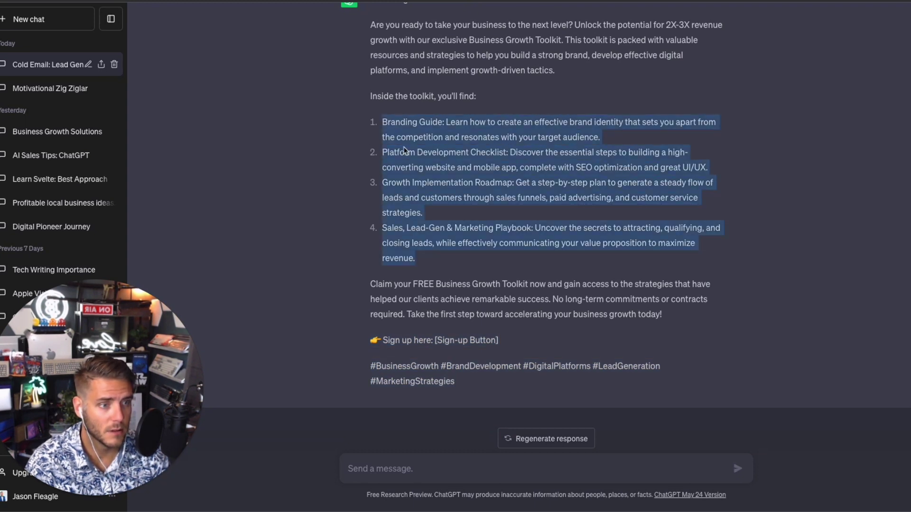
left_click(406, 241)
left_click_drag(383, 115, 463, 259)
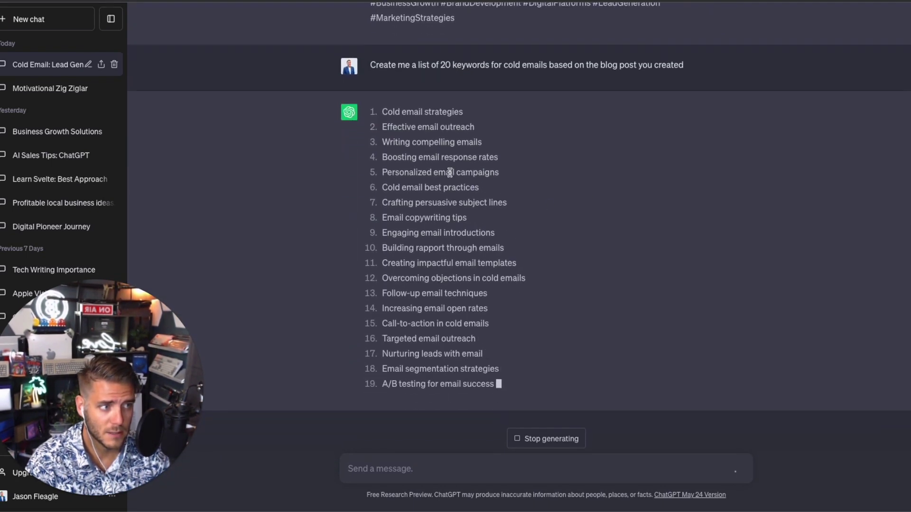
Step: Highlight the full 20-keyword list, then keywords 4 through 20, in ChatGPT's reply
left_click_drag(528, 389, 383, 114)
left_click(424, 135)
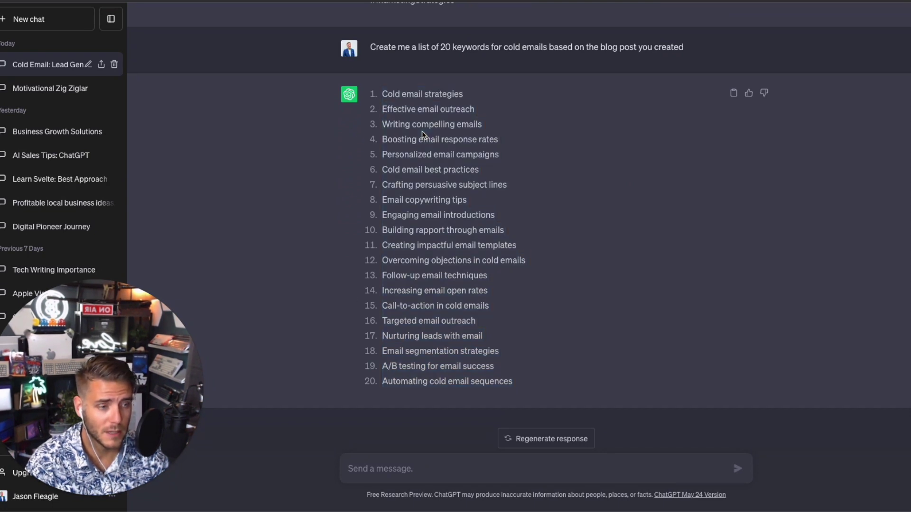
left_click_drag(517, 378, 378, 97)
left_click(517, 110)
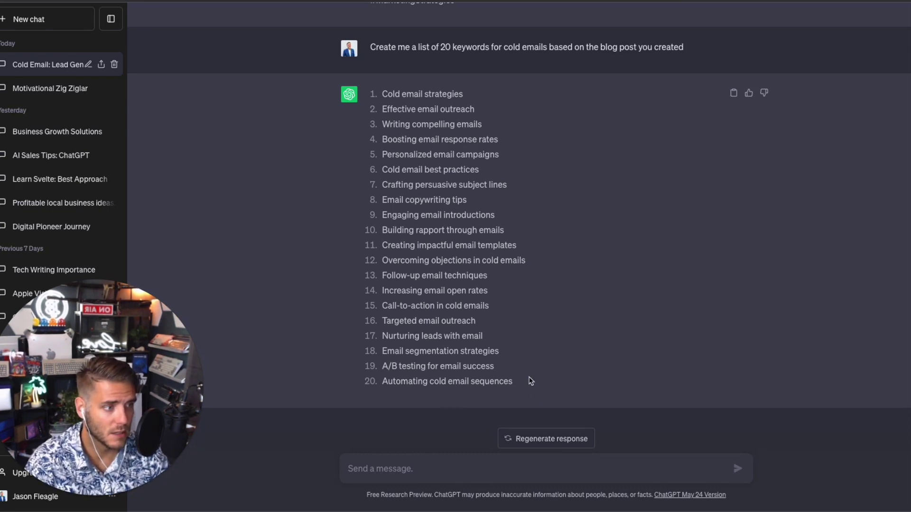
left_click_drag(531, 381, 371, 142)
left_click(400, 197)
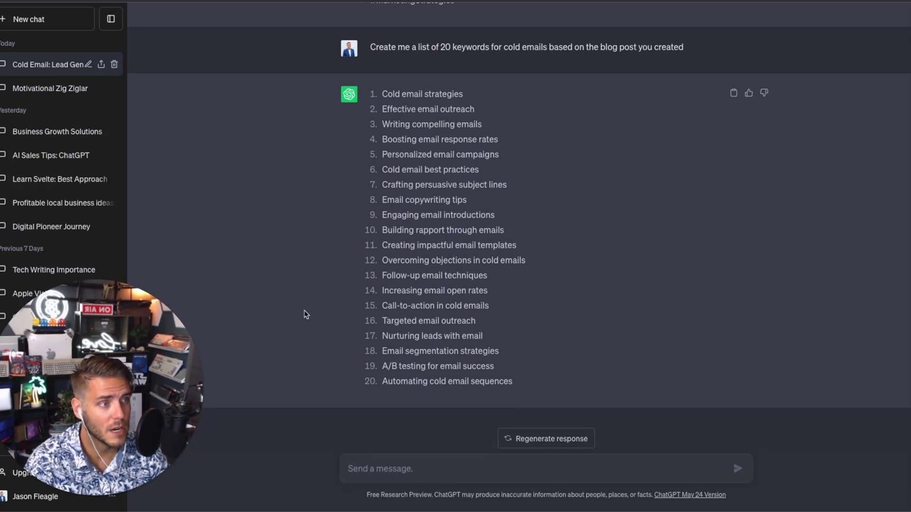
left_click_drag(559, 377, 397, 141)
left_click(427, 148)
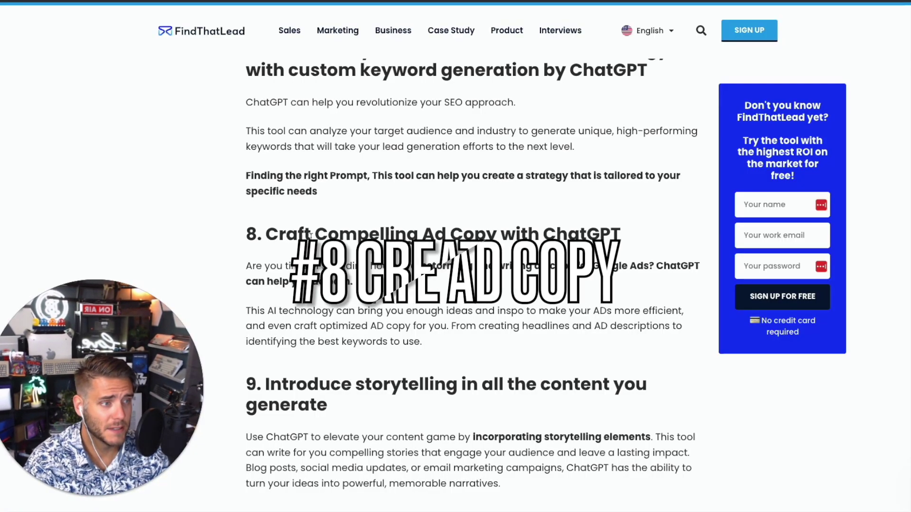
Step: Highlight heading 8, 'Craft Compelling Ad Copy with ChatGPT', and send the social media PPC ads request
left_click_drag(311, 232, 476, 223)
left_click(507, 235)
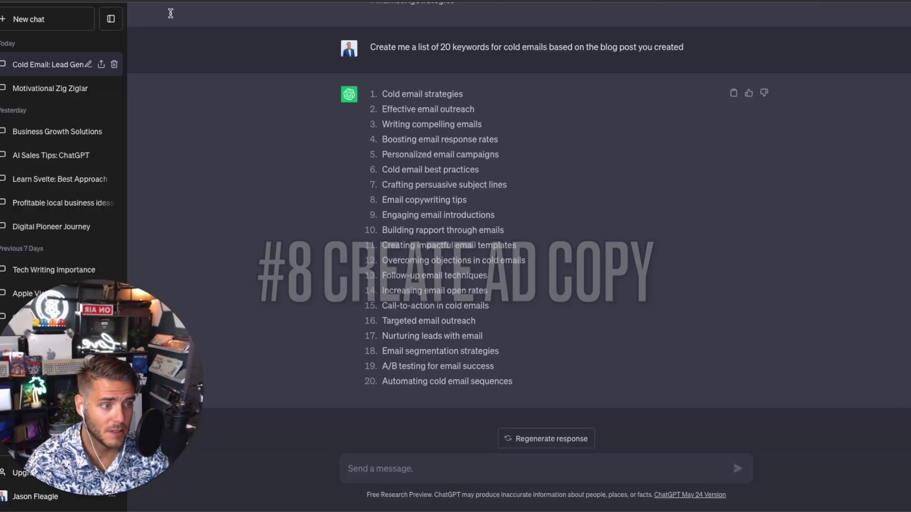
key("Return")
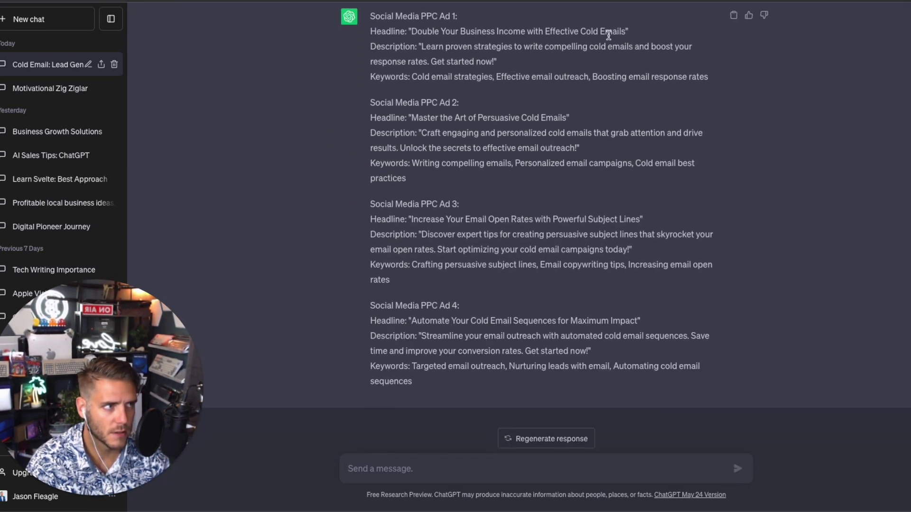
Step: Highlight the descriptions and keywords of PPC Ads 1 and 2, then the storytelling section heading
left_click_drag(658, 97, 404, 47)
left_click(442, 84)
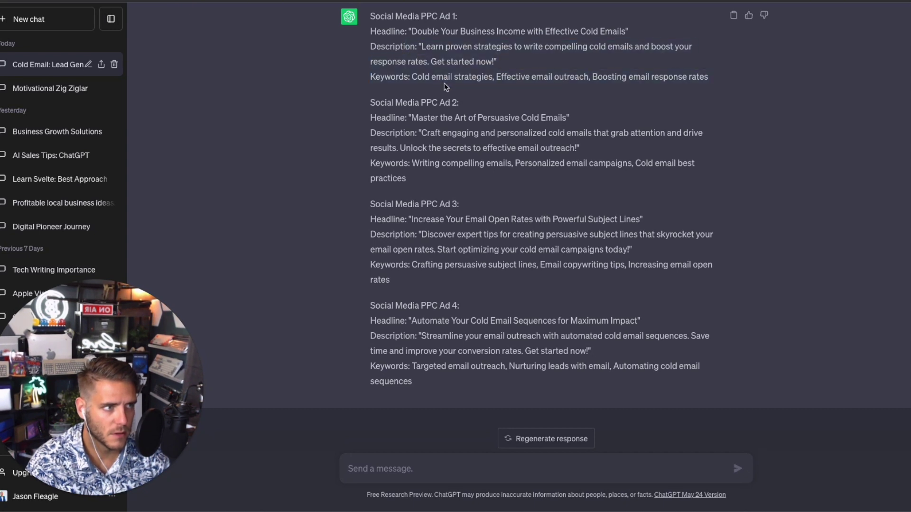
left_click_drag(431, 174, 368, 14)
left_click(442, 177)
left_click(382, 157)
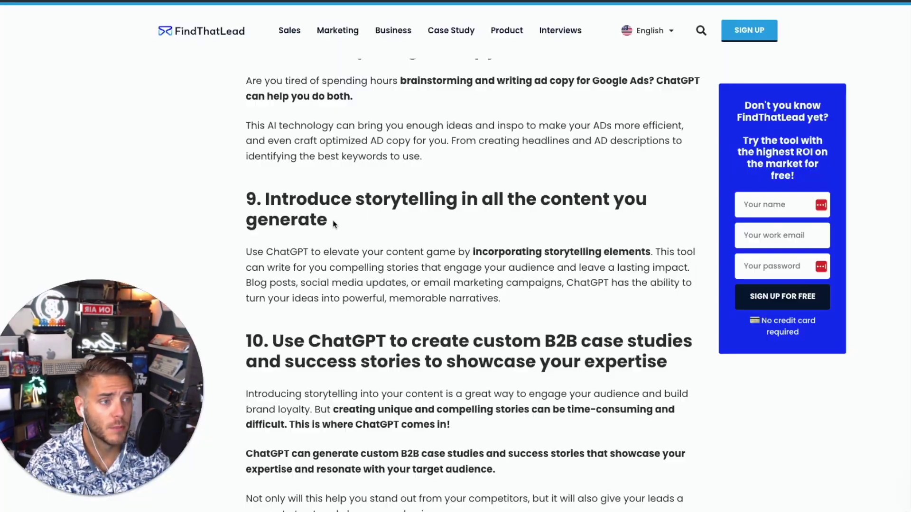
left_click_drag(353, 96, 284, 222)
left_click(284, 222)
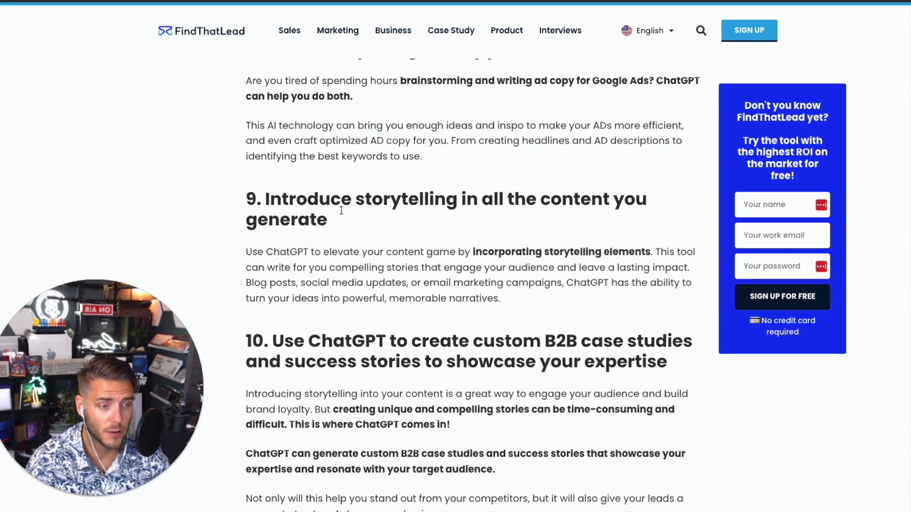
Step: Scroll to section 10 and highlight its heading on custom B2B case studies and success stories
scroll(341, 214, "down", 3)
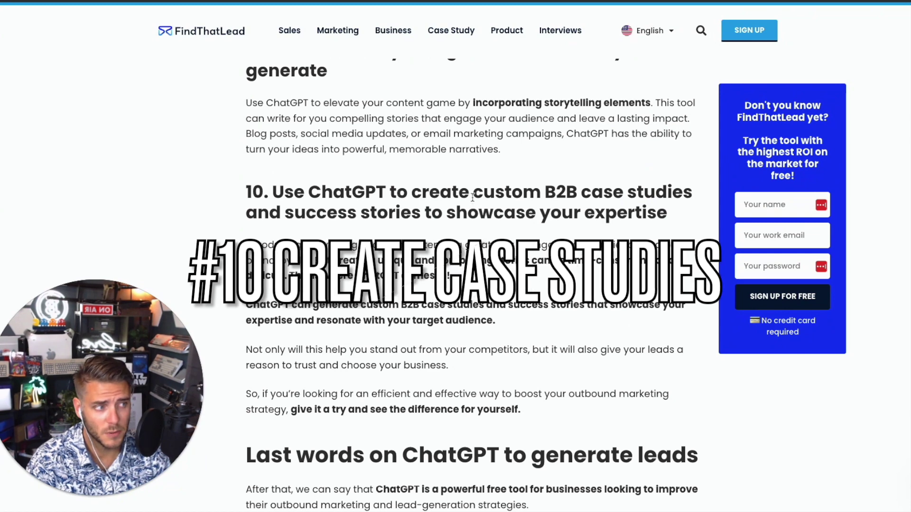
left_click_drag(508, 191, 592, 192)
left_click(411, 232)
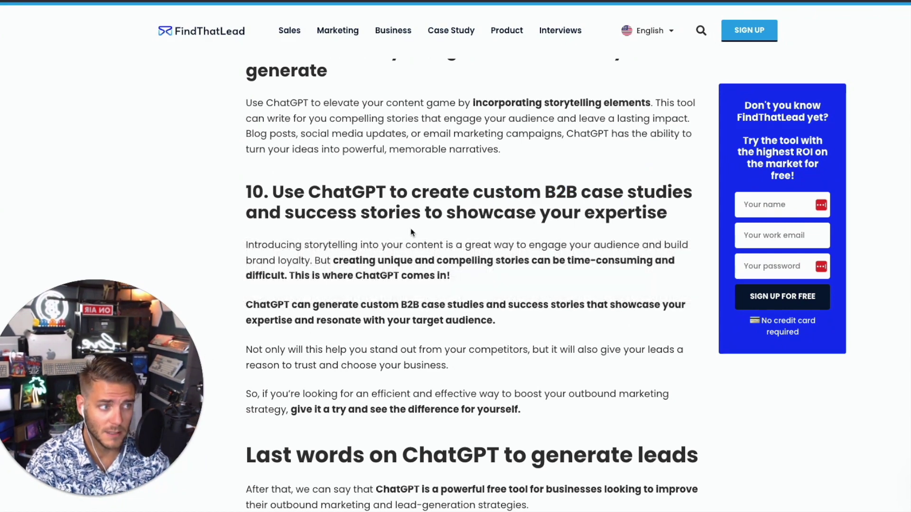
scroll(342, 231, "down", 1)
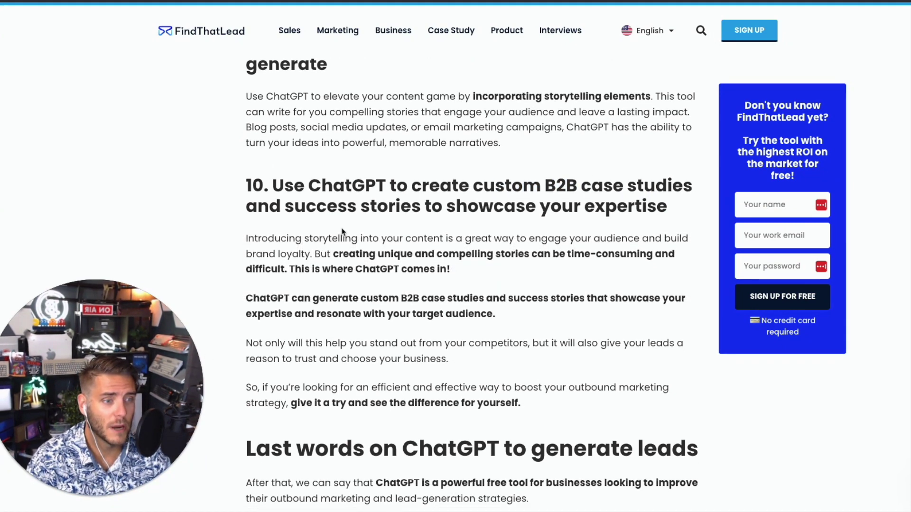